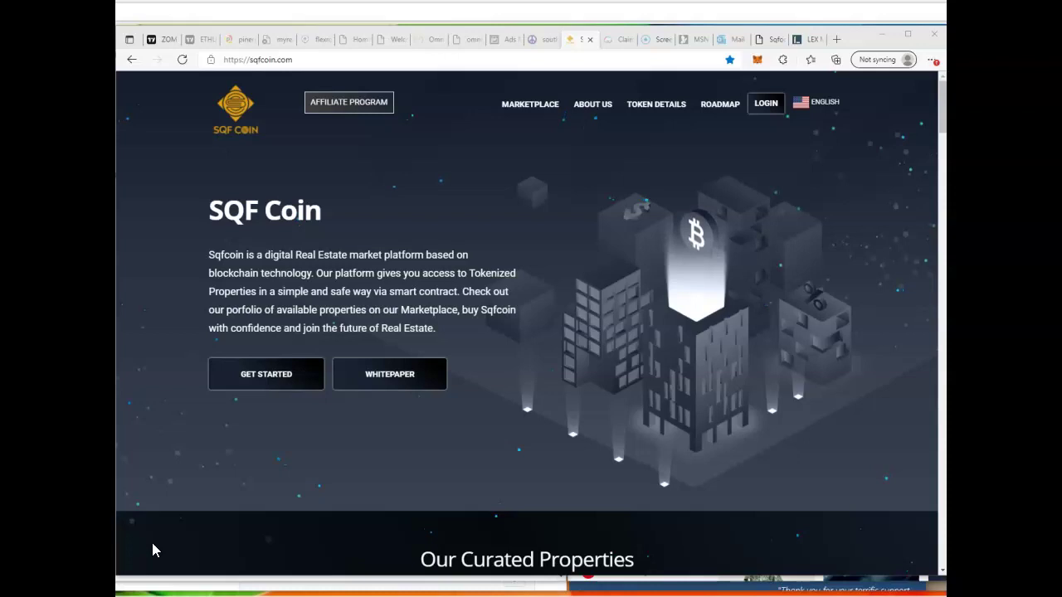
- Open the SQF Coin sign-in page from the home page
left_click(268, 387)
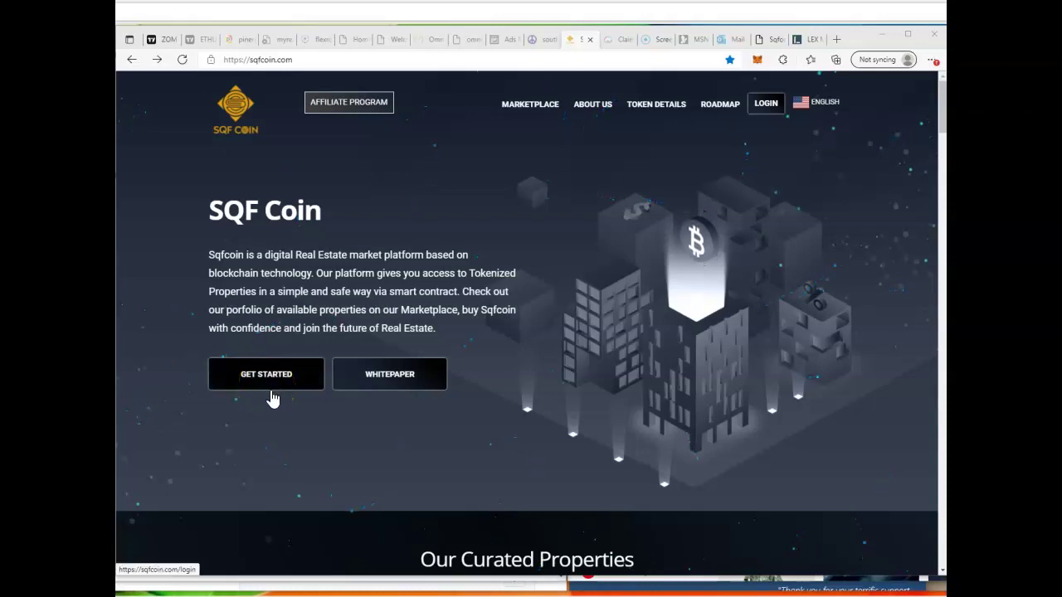
left_click(282, 375)
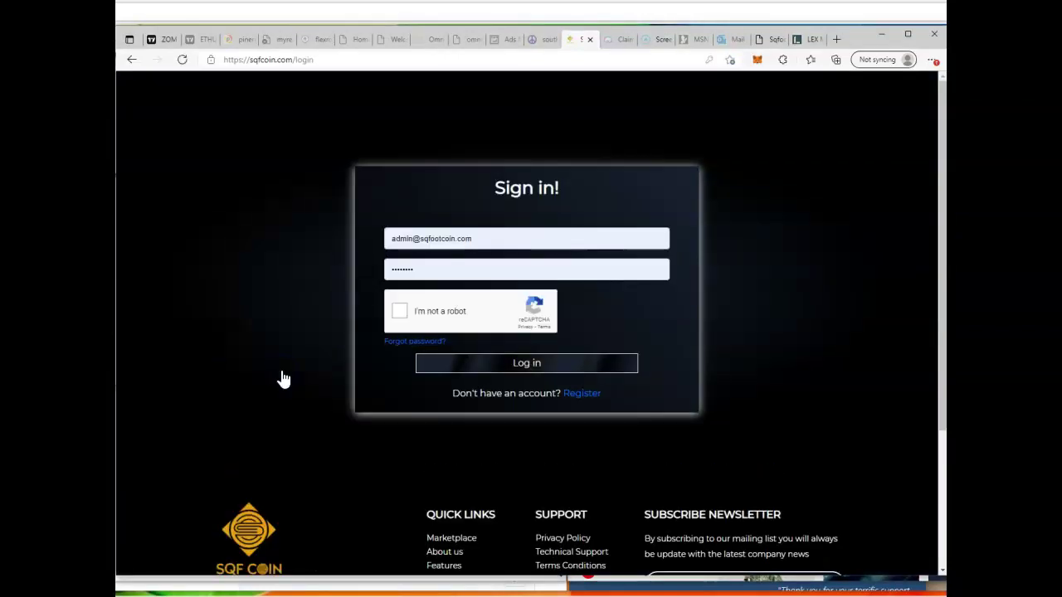
- Fill in the sign-in form with the saved account's email and password
left_click(461, 226)
left_click(450, 238)
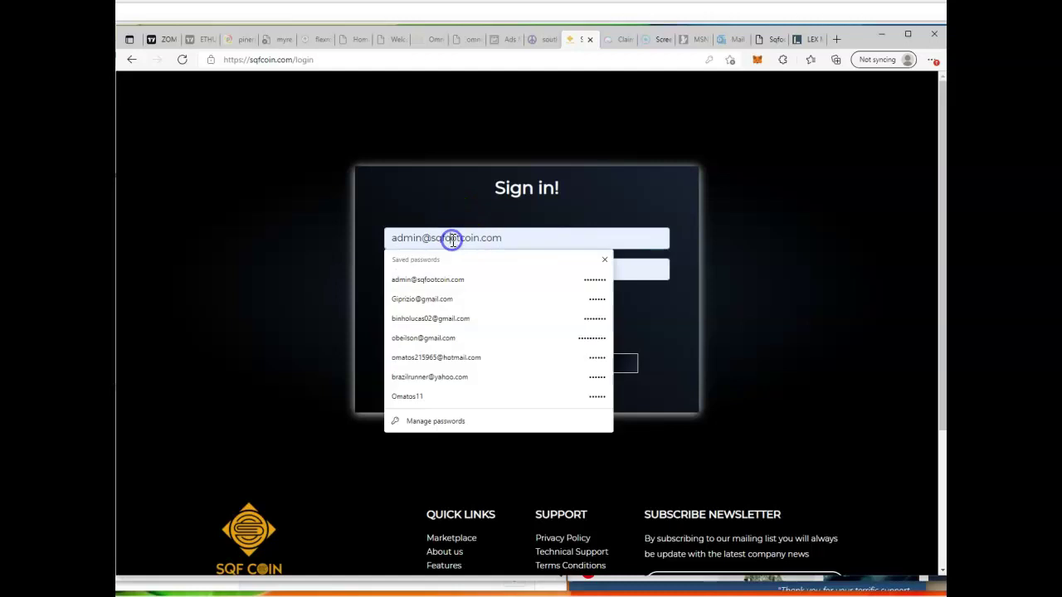
left_click(423, 358)
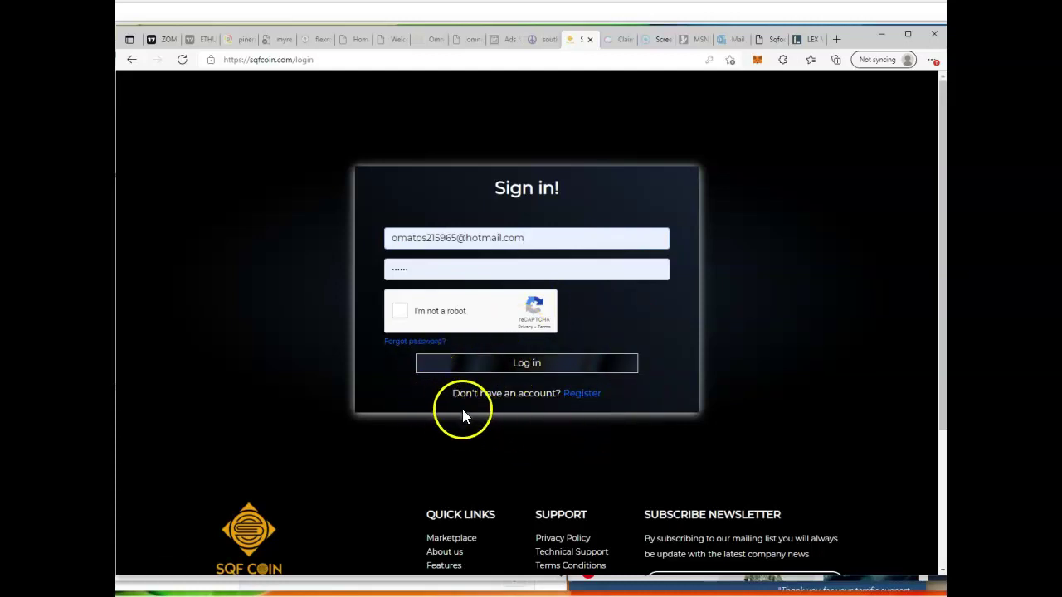
- Open the new account registration form and fill in the username with its saved password, plus the email address
left_click(594, 402)
left_click(524, 268)
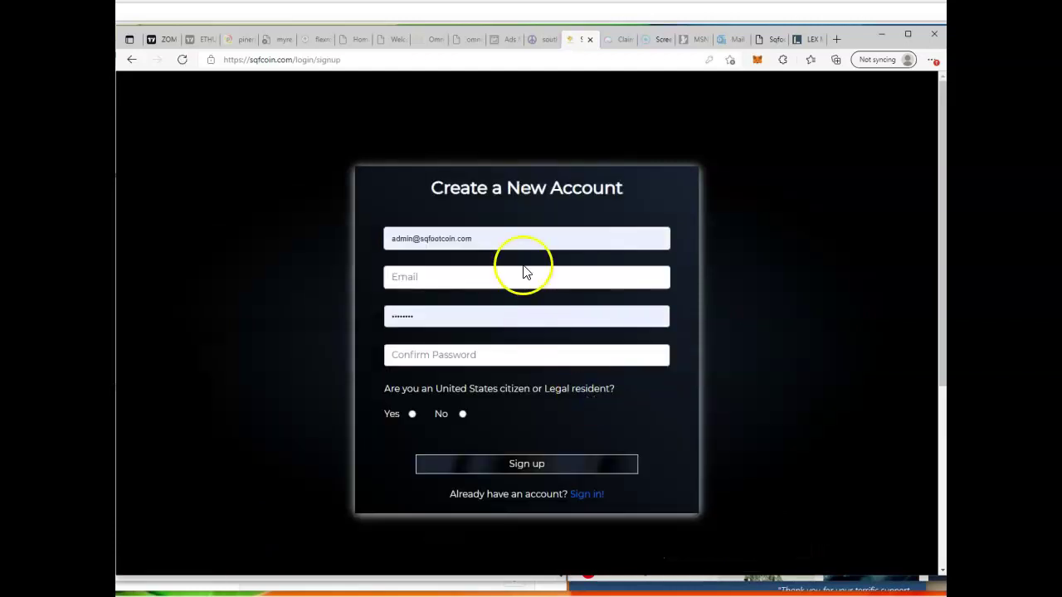
left_click(479, 236)
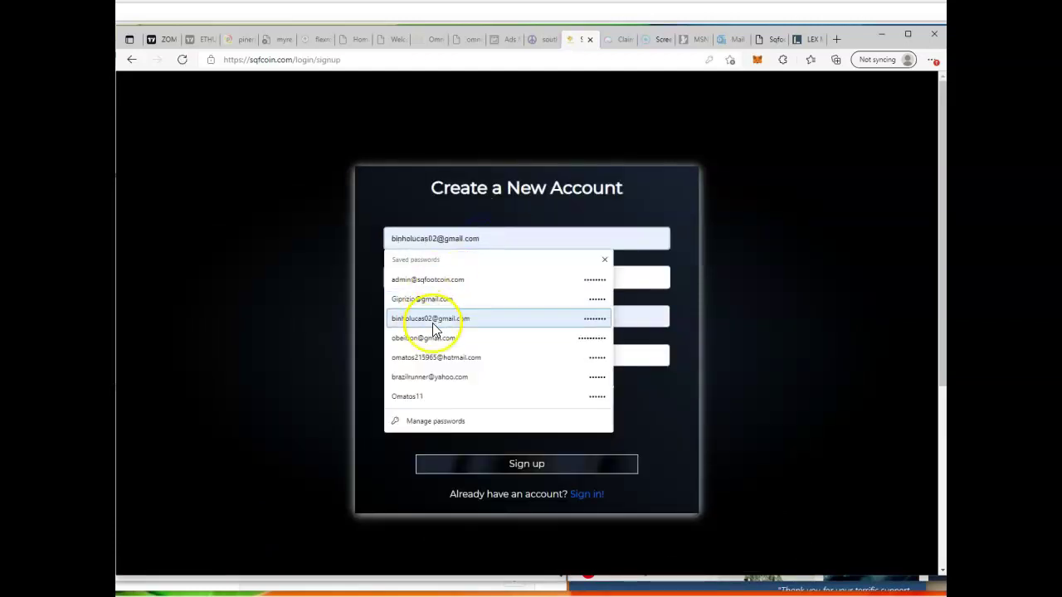
left_click(428, 358)
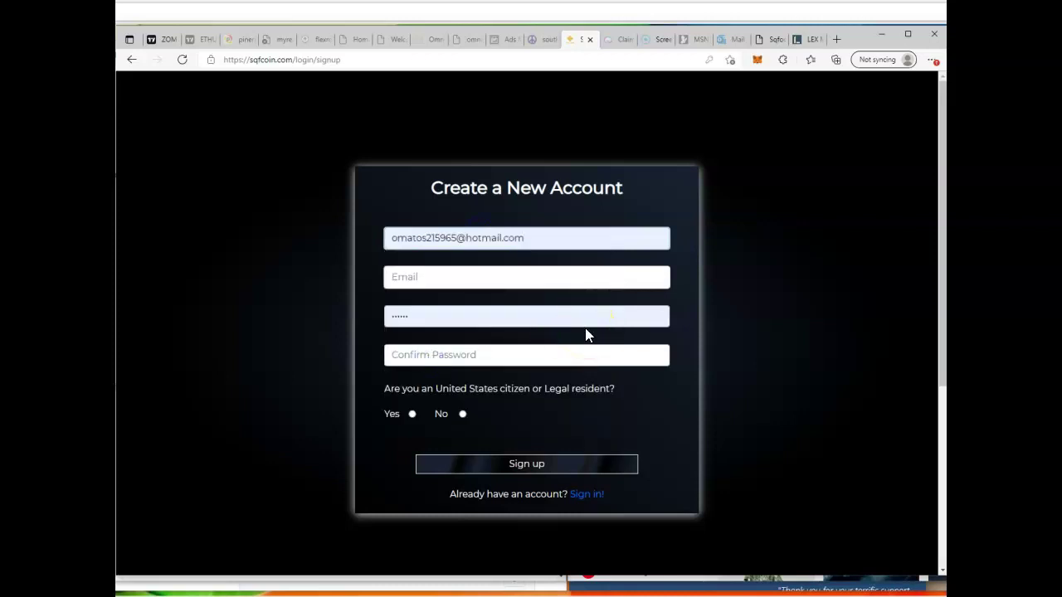
left_click(555, 234)
left_click(503, 279)
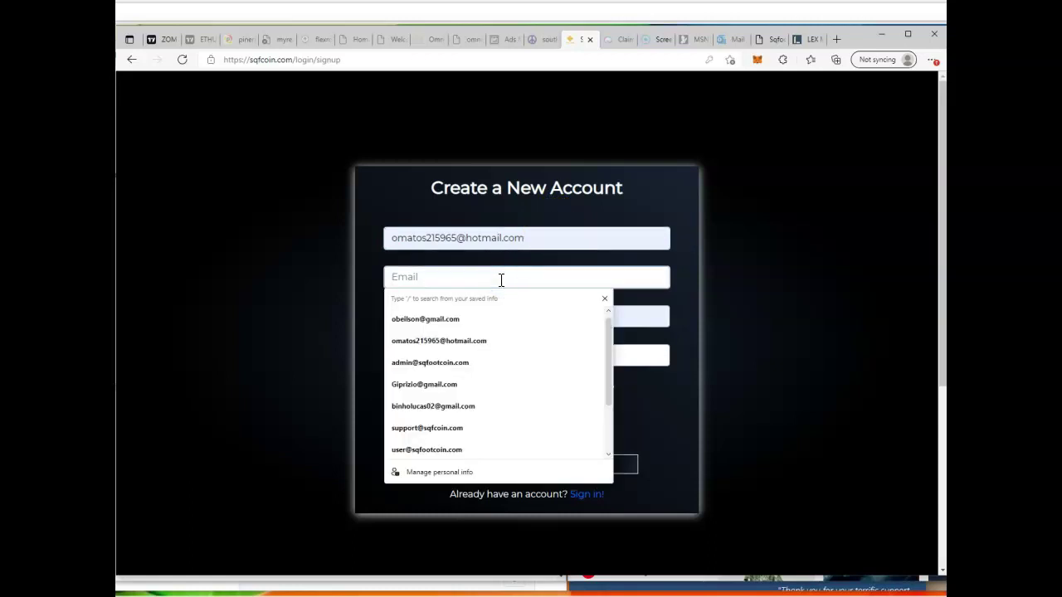
left_click(470, 348)
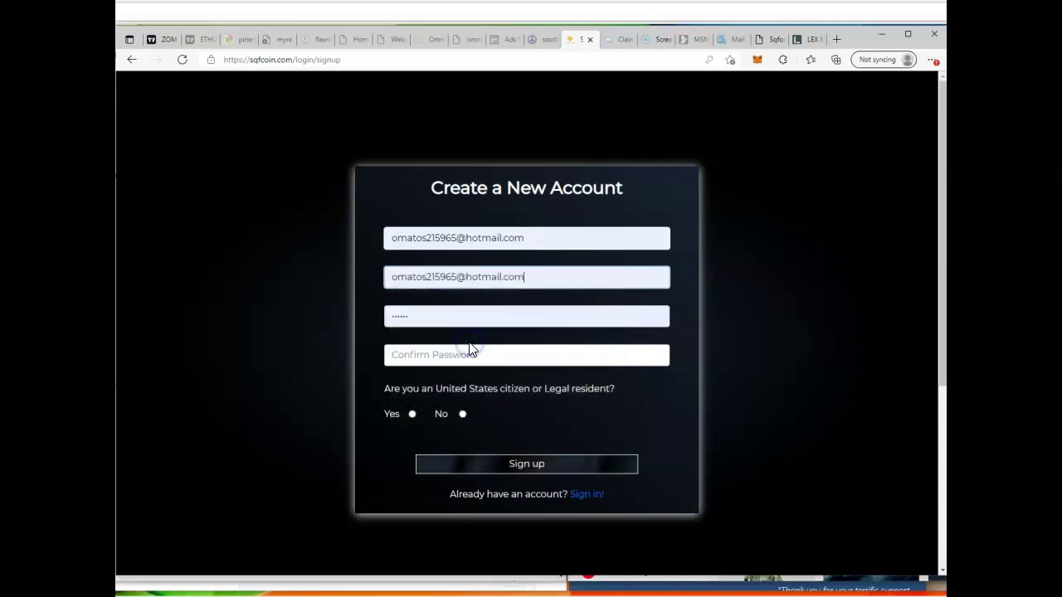
- Replace the prefilled account password with a new one and enter it again in the Confirm Password field
left_click(573, 320)
key("BackSpace")
key("BackSpace")
key("BackSpace")
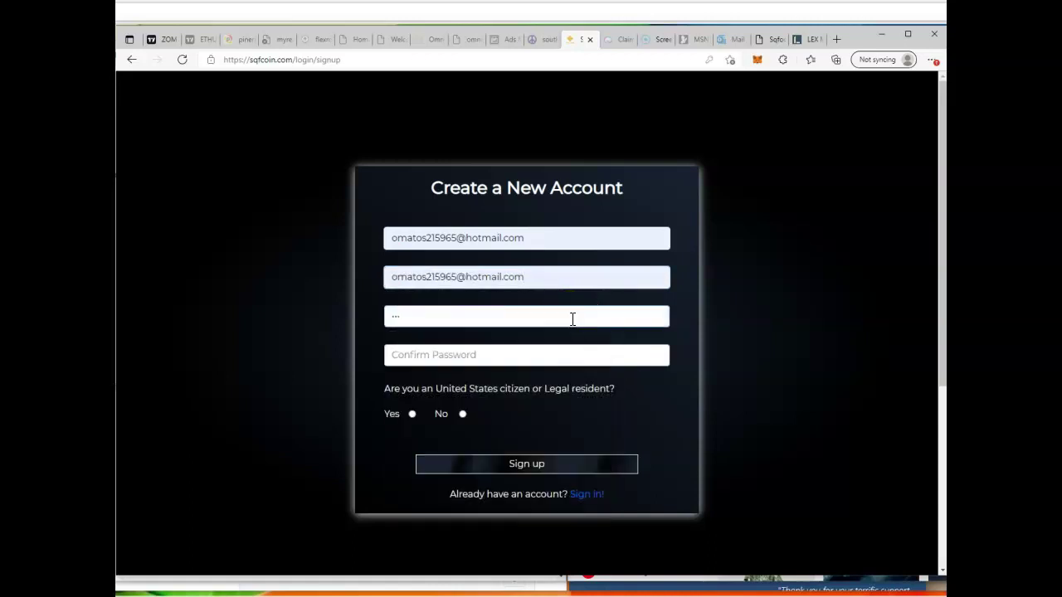
key("BackSpace")
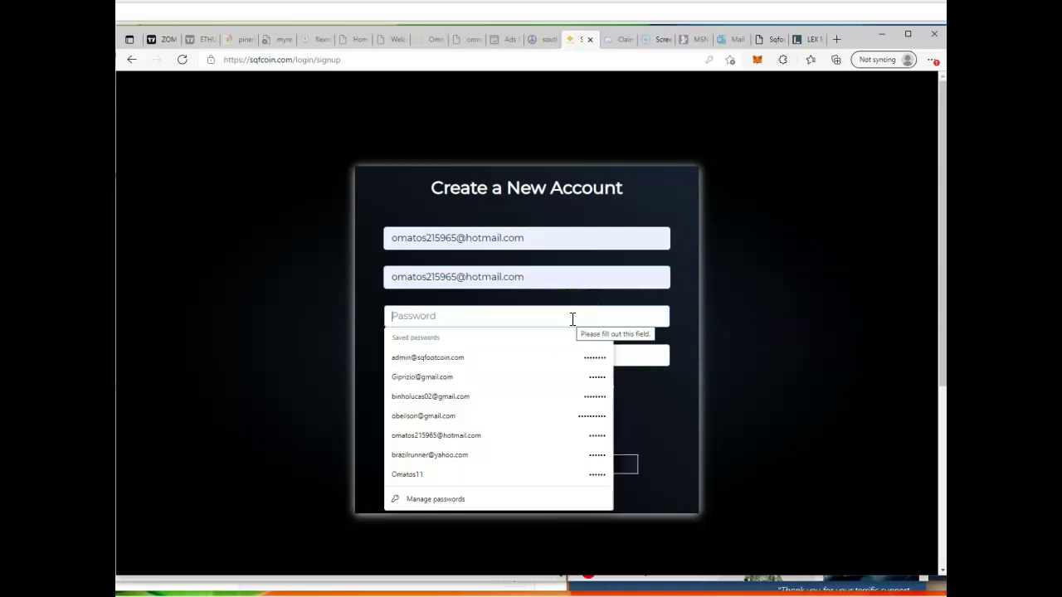
type("•••••")
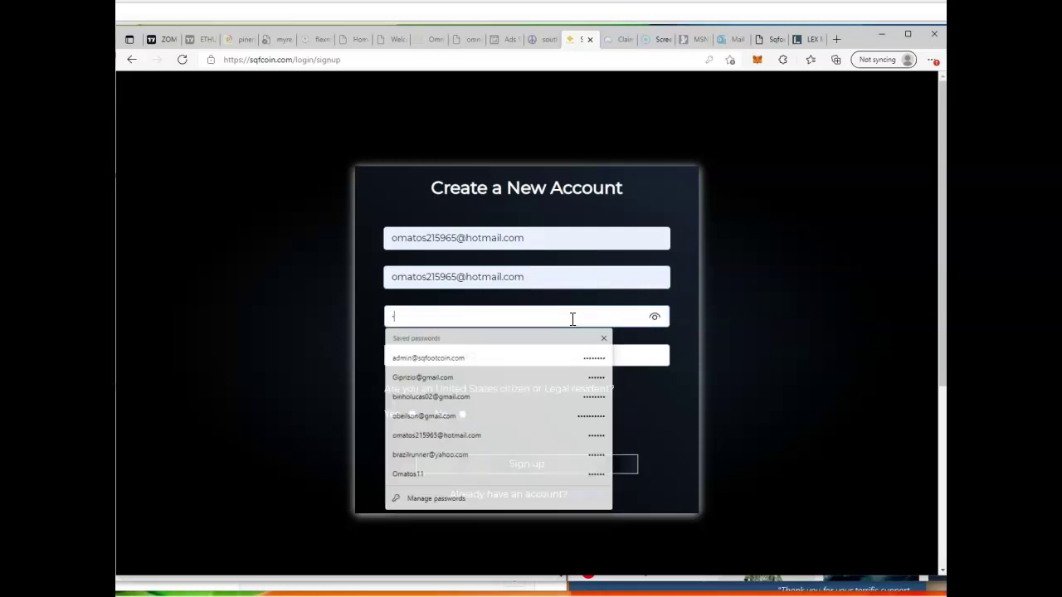
type("•")
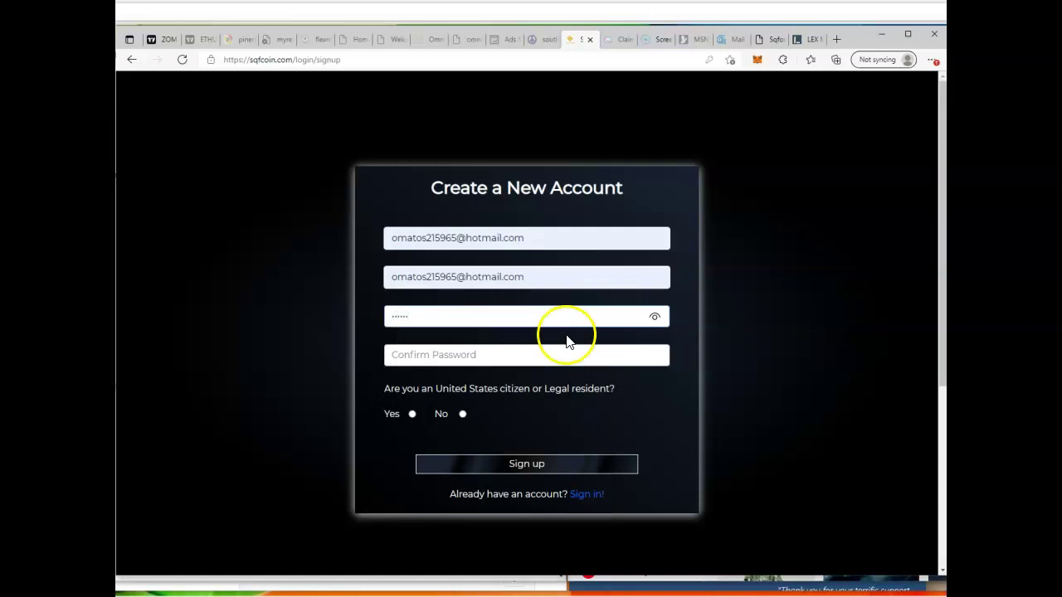
left_click(564, 349)
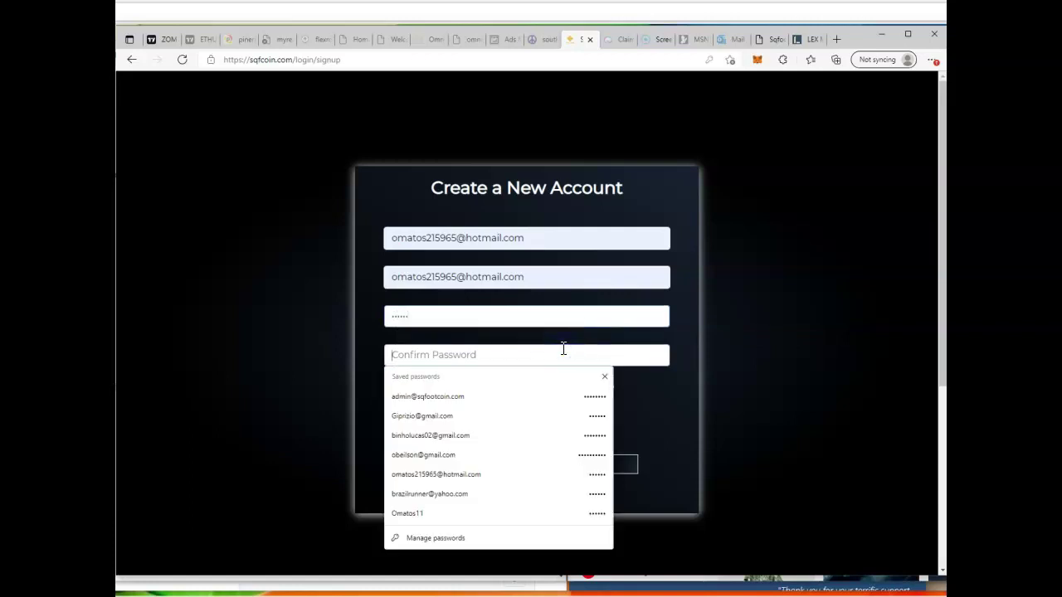
type("••••••")
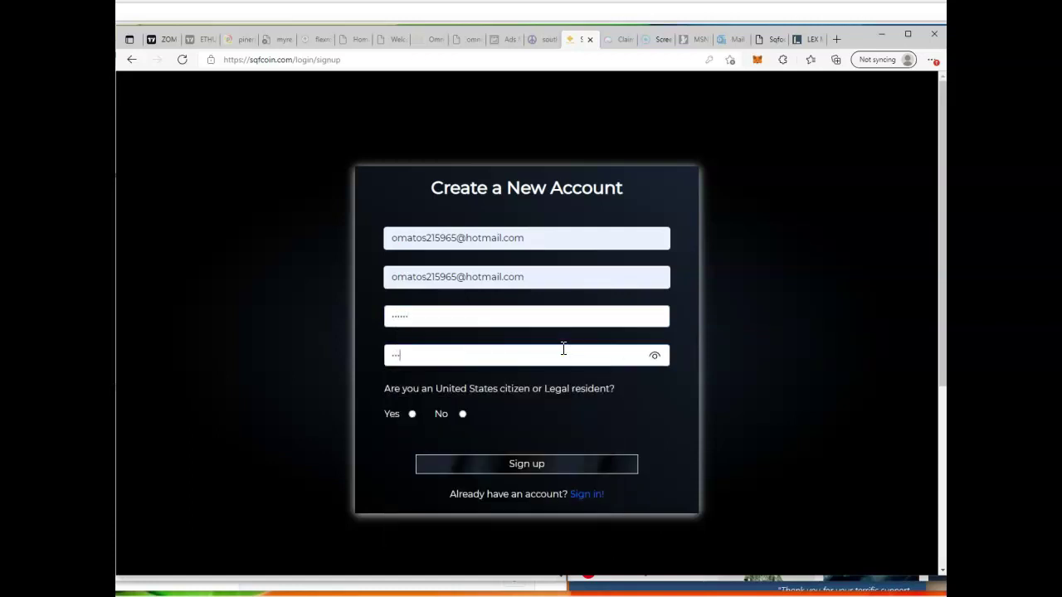
left_click(563, 361)
- Answer Yes to being a United States citizen or legal resident and No to accredited investor, and submit the registration form
left_click(411, 415)
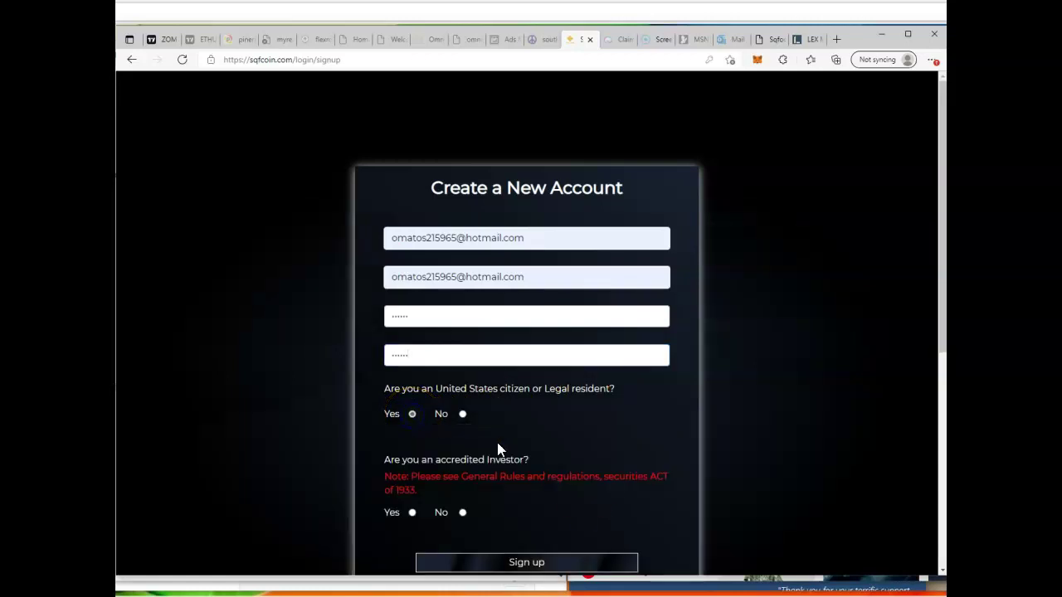
scroll(597, 438, "down", 2)
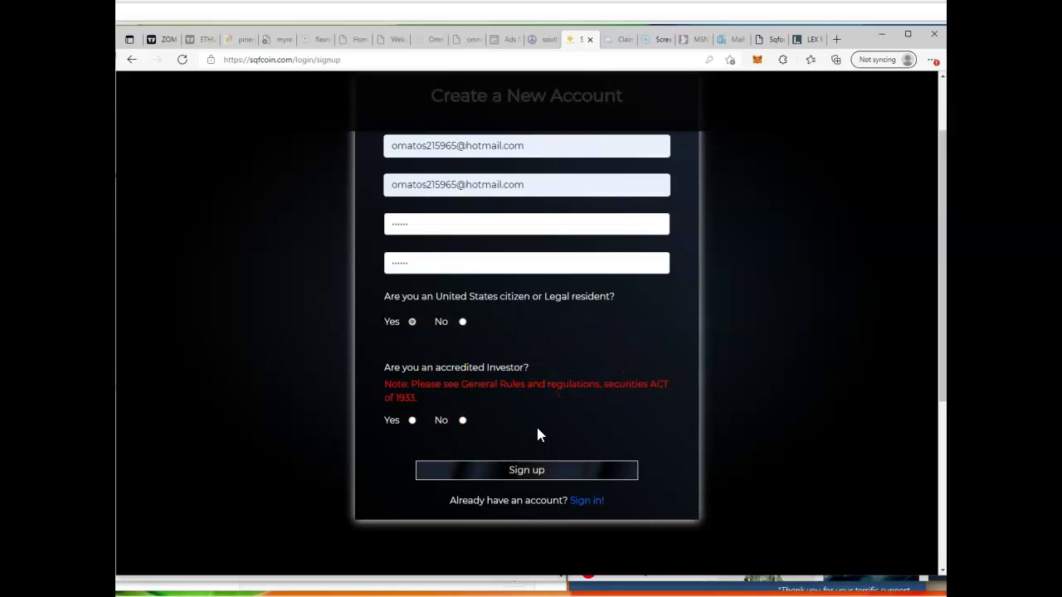
left_click(461, 422)
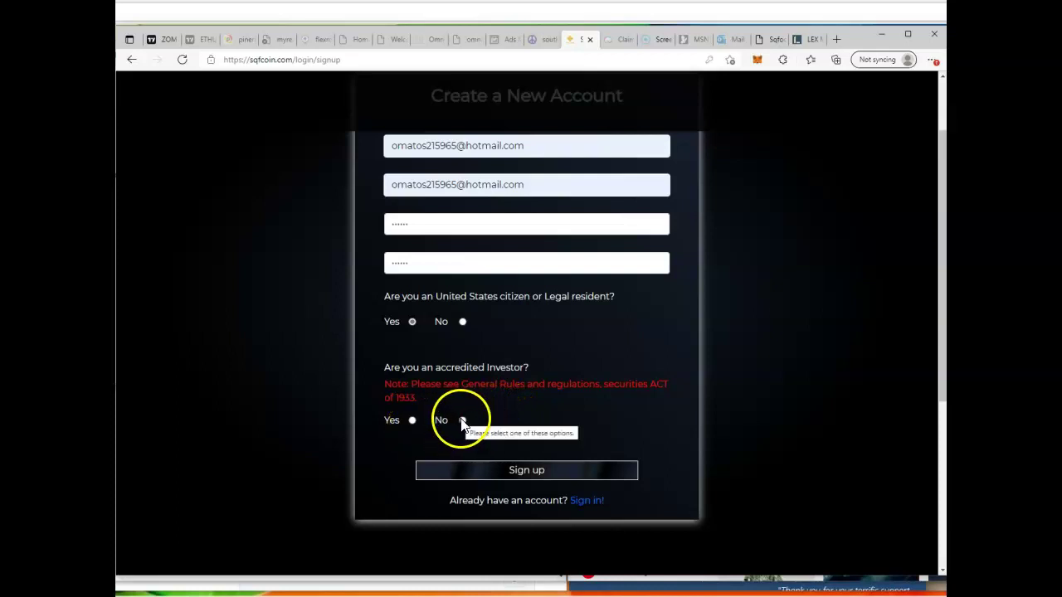
left_click(527, 471)
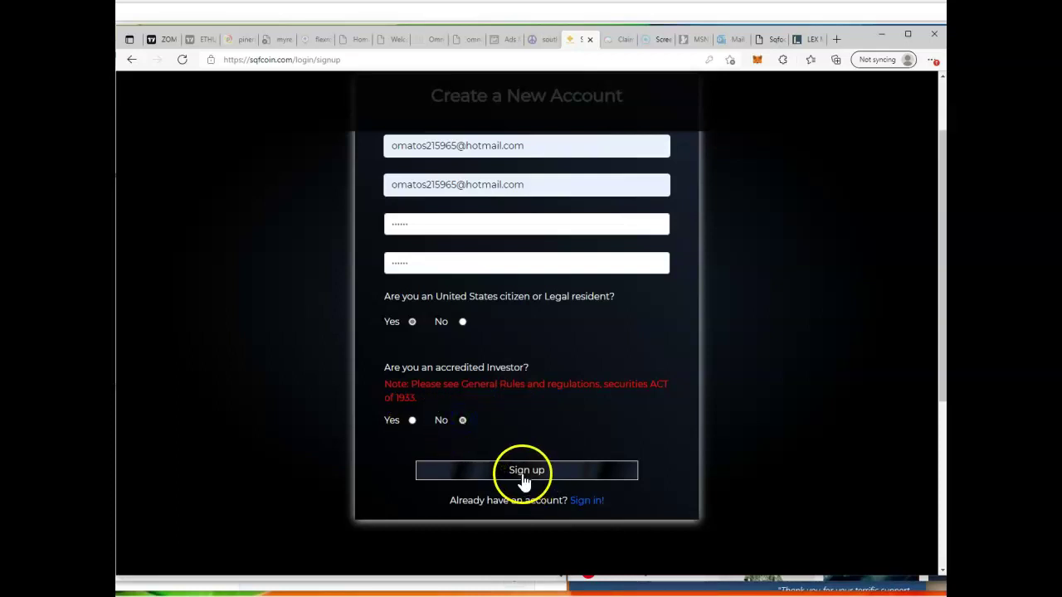
left_click(527, 473)
left_click(526, 477)
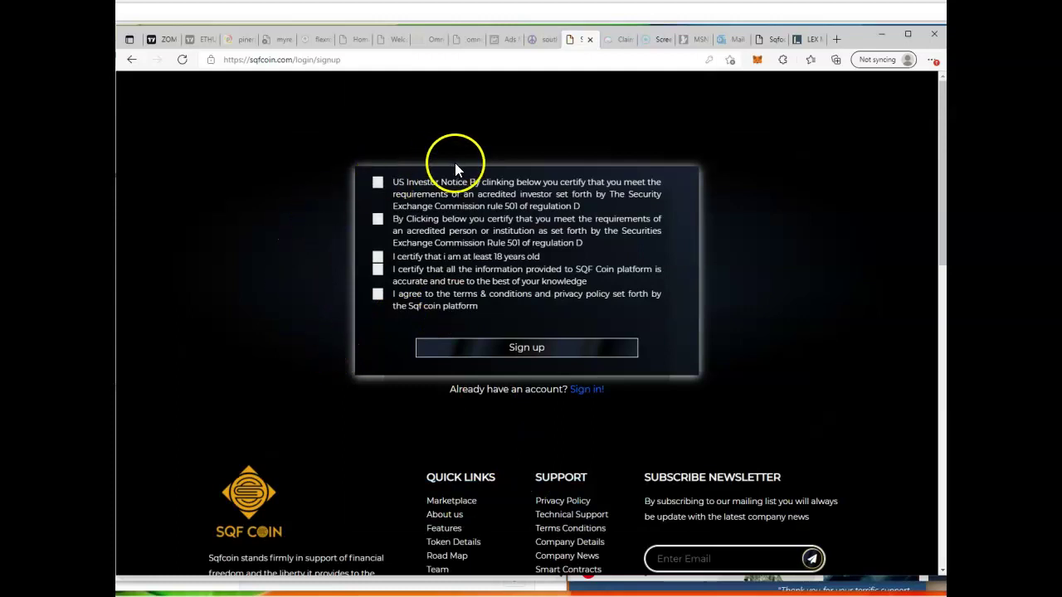
- Accept all five investor, age, accuracy and terms certifications and submit the sign-up
left_click(377, 183)
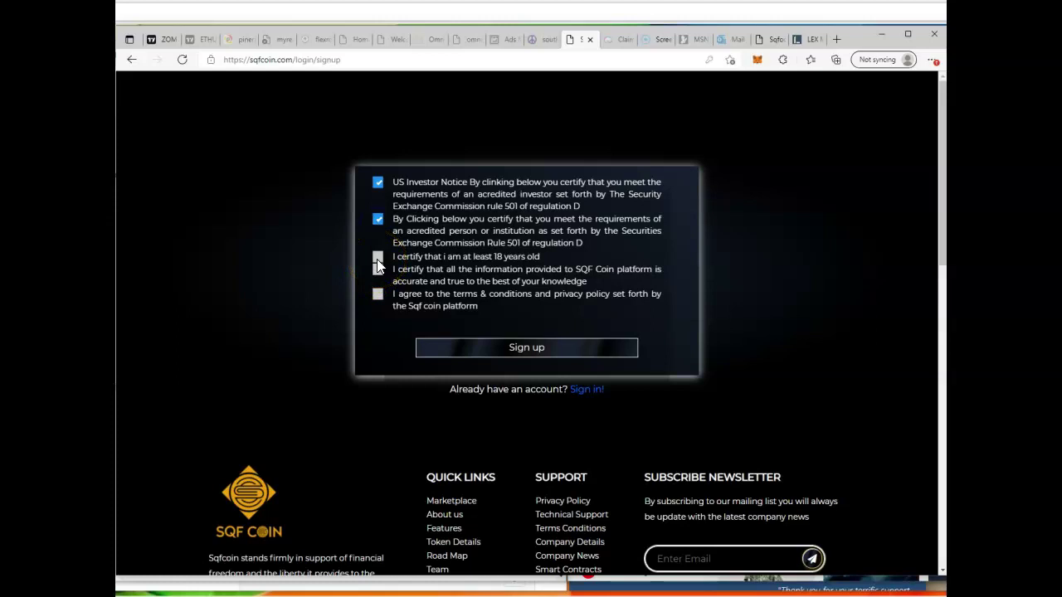
left_click(377, 262)
left_click(379, 272)
left_click(378, 296)
left_click(538, 352)
left_click(537, 350)
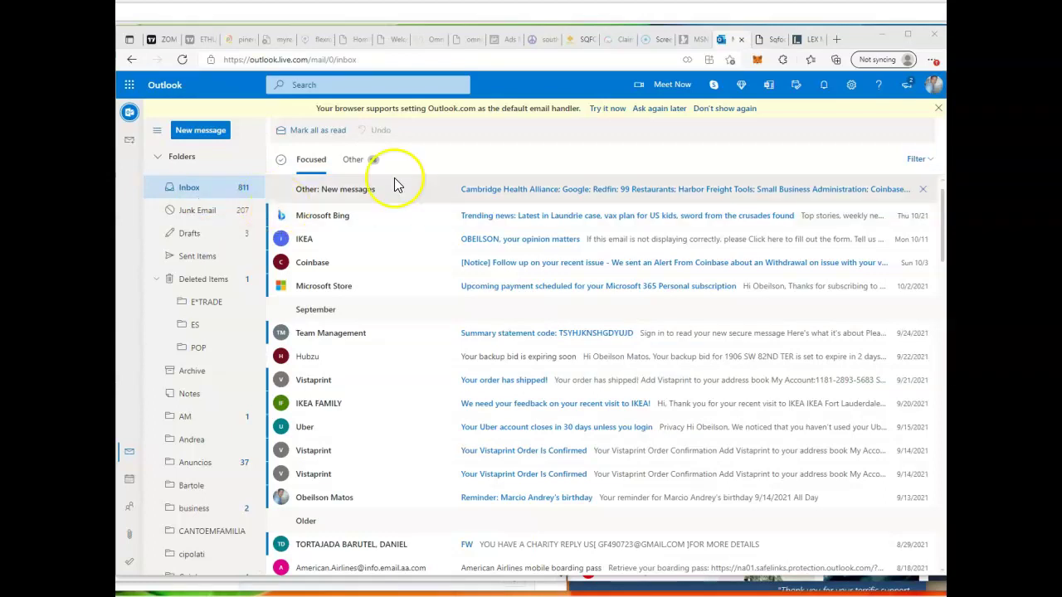
- In Outlook's Junk Email folder, open the "New Account for" message from SQF Coin support and verify the account through it
left_click(200, 212)
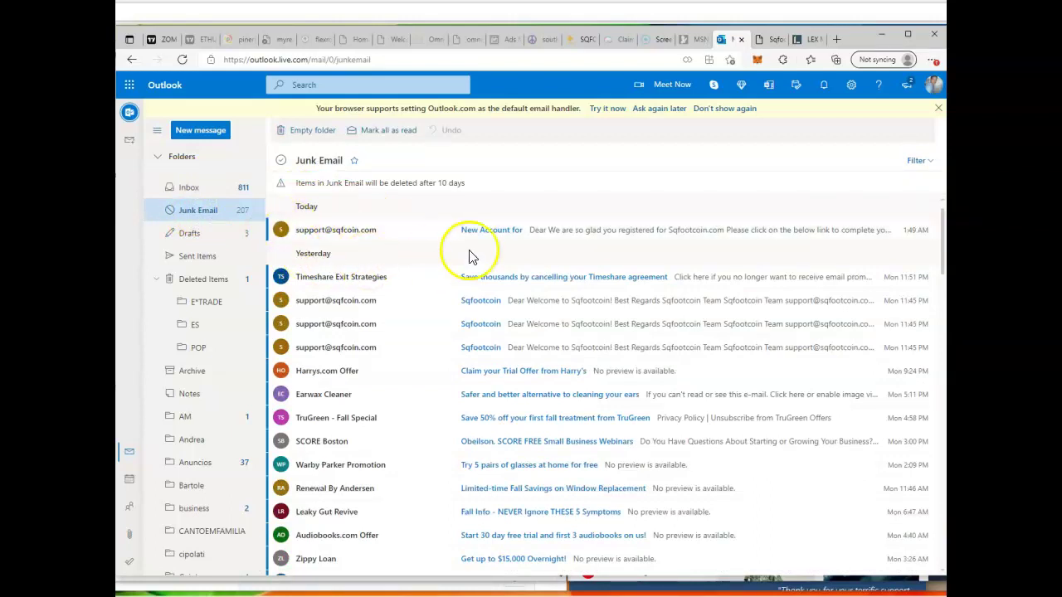
left_click(344, 84)
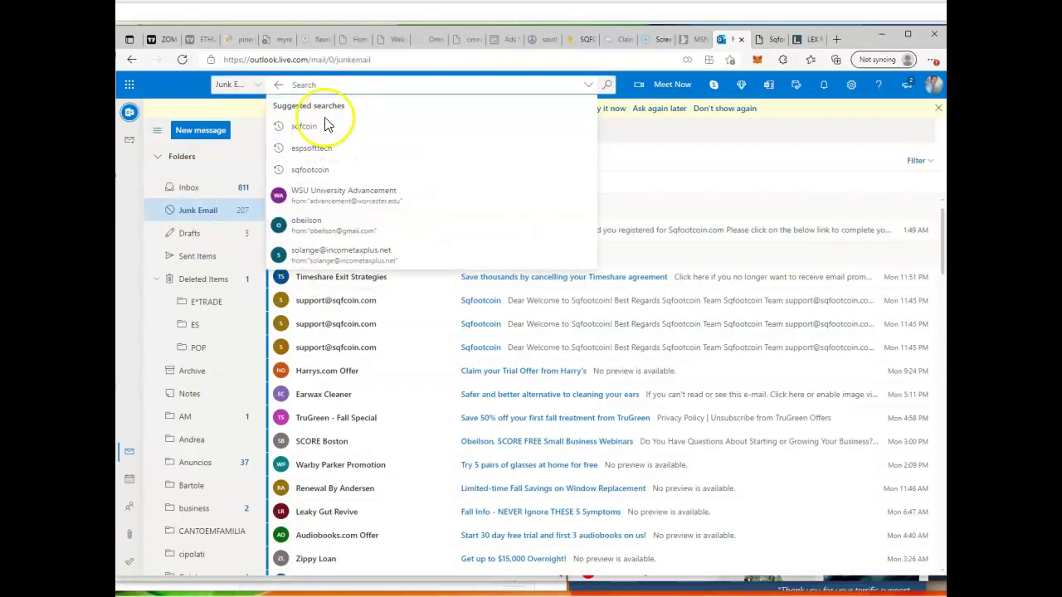
left_click(692, 135)
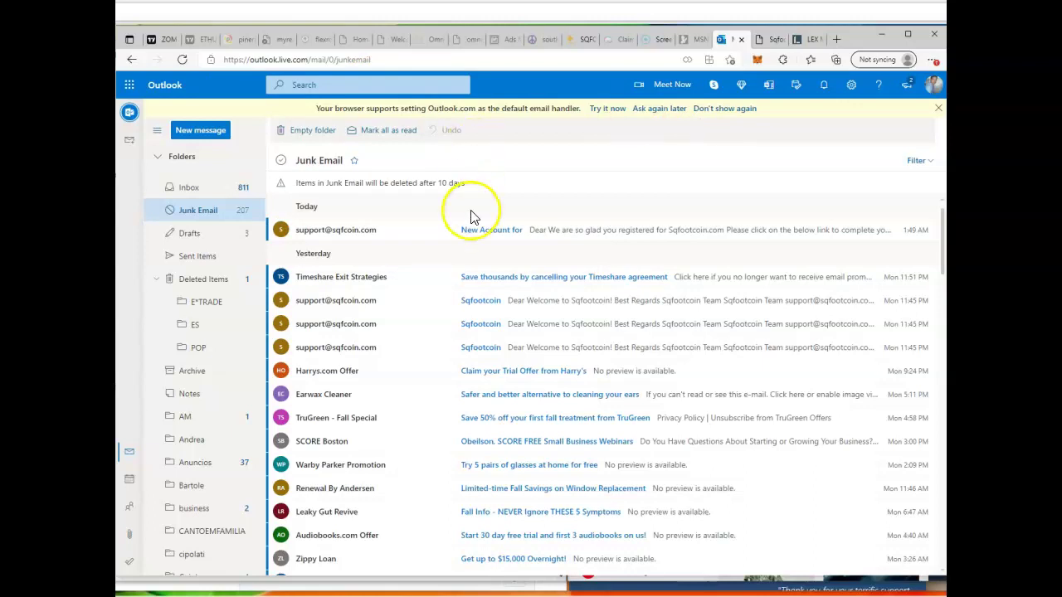
left_click(344, 229)
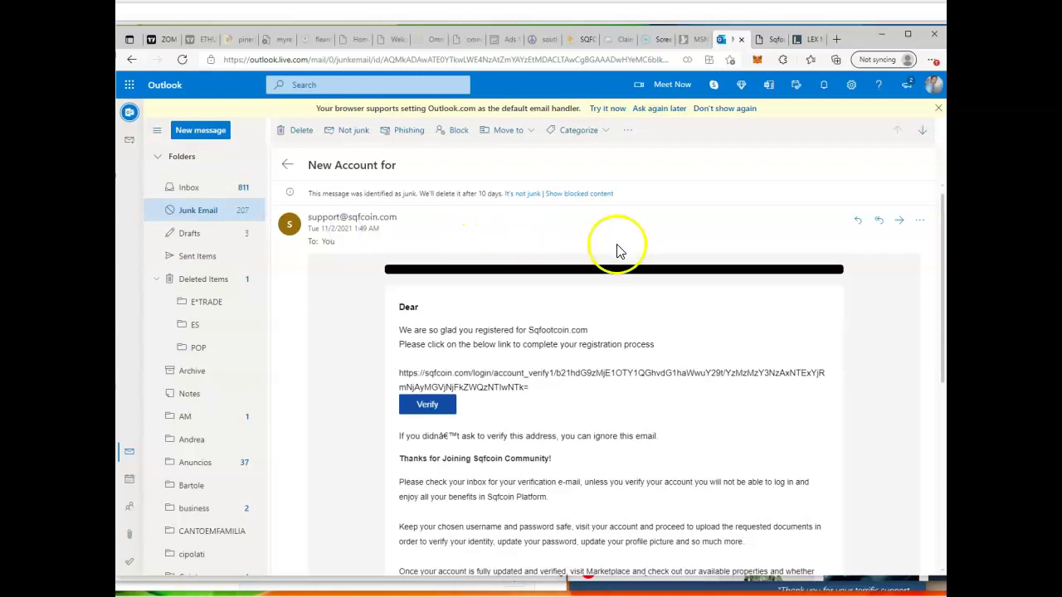
scroll(507, 419, "down", 2)
scroll(493, 408, "up", 2)
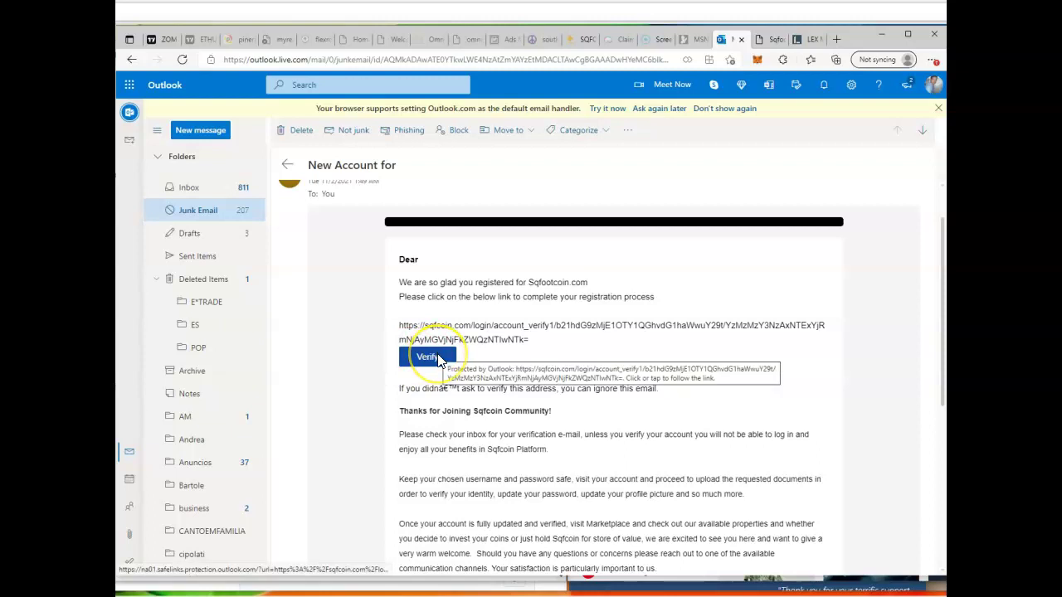
left_click(439, 358)
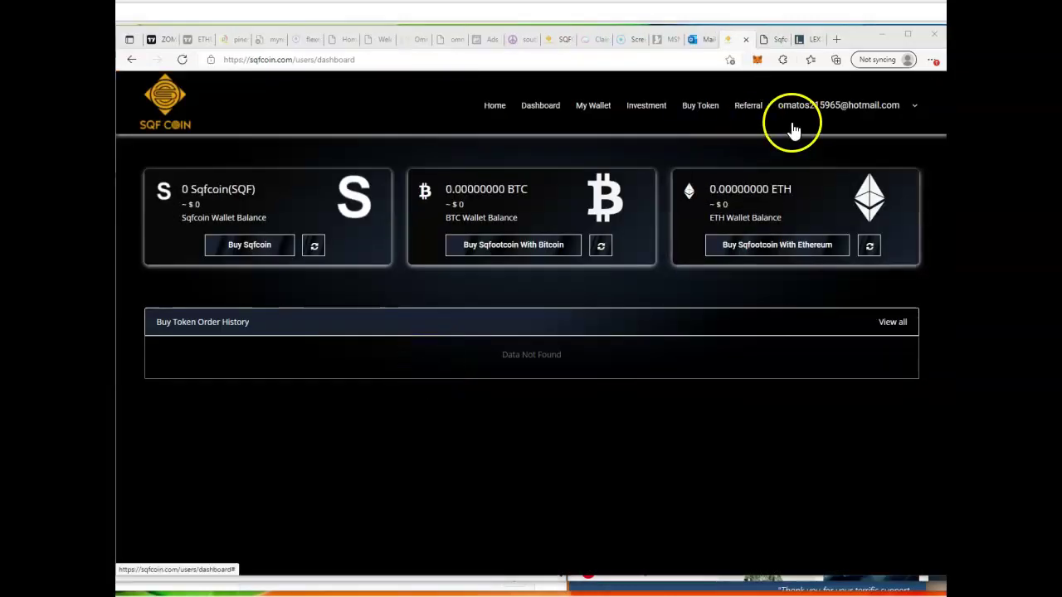
- Open the Account Confirmation page for the signed-in account and go to the settings for uploading an ID
left_click(917, 112)
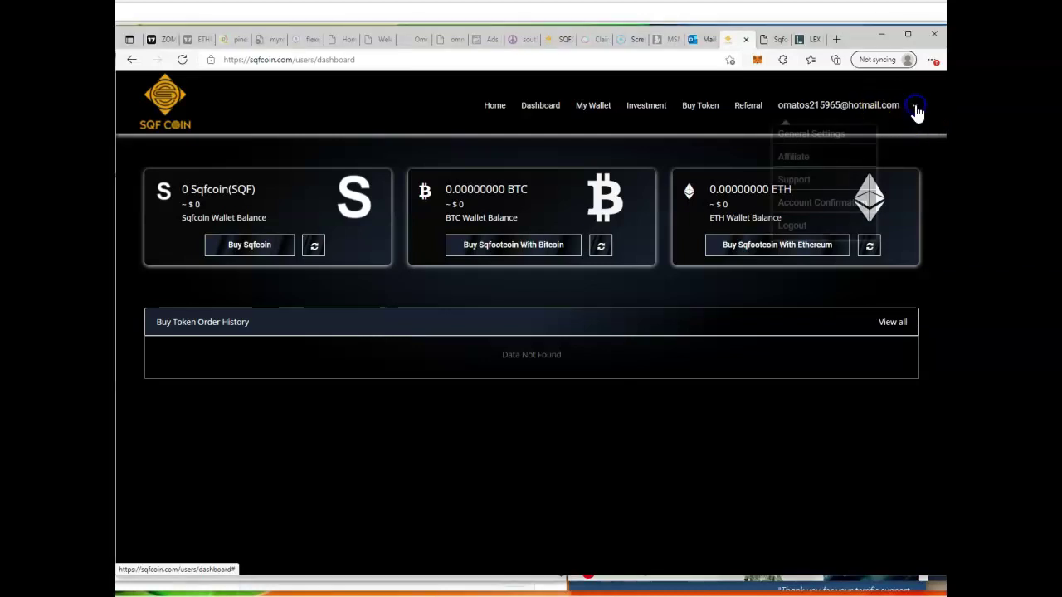
left_click(838, 209)
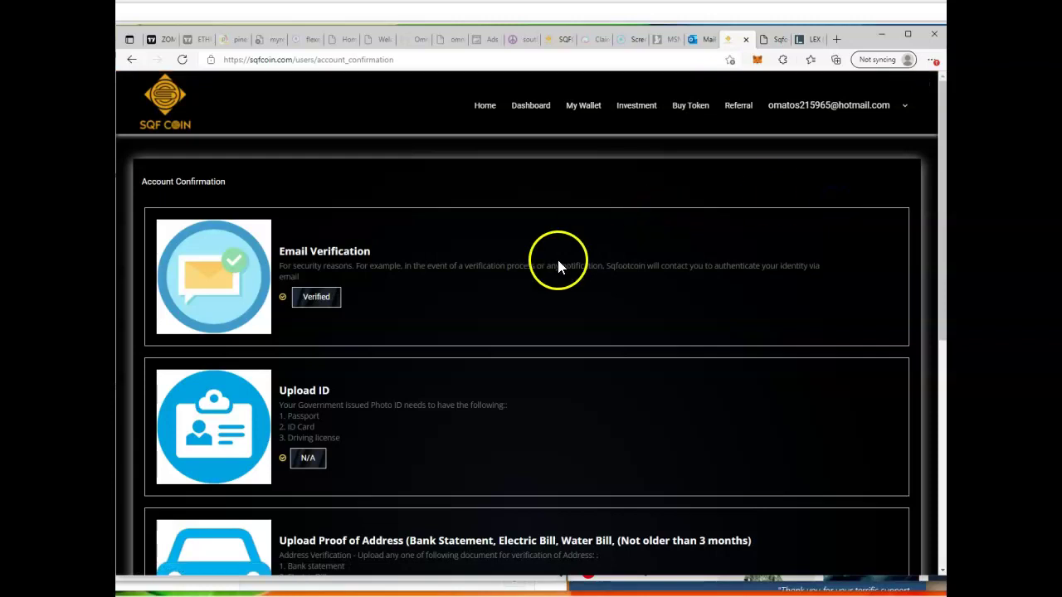
scroll(348, 324, "down", 1)
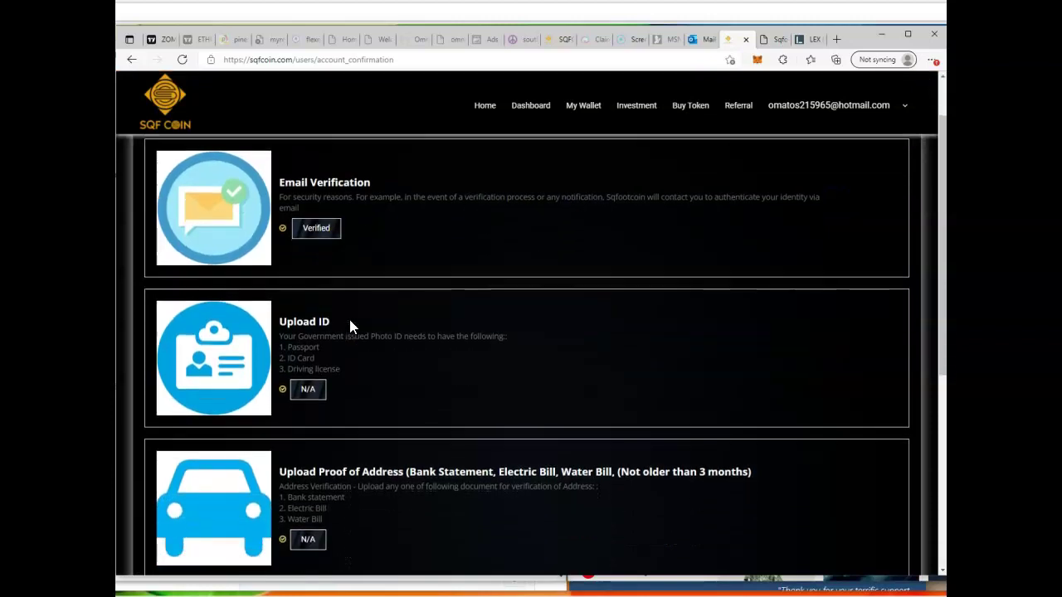
scroll(349, 325, "down", 1)
left_click(310, 365)
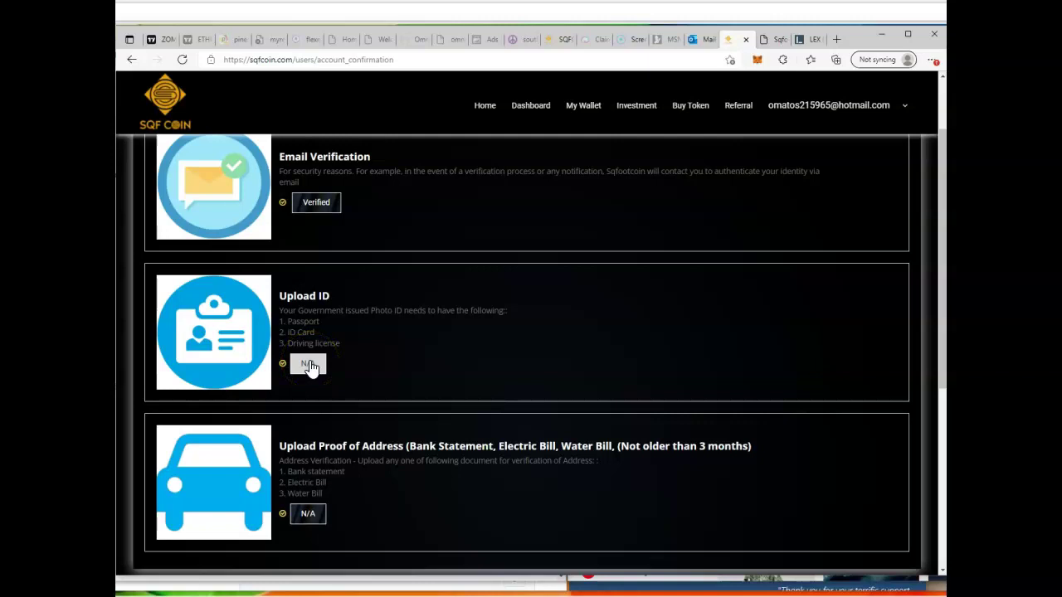
- Set the country for the ID upload to United States
left_click(585, 339)
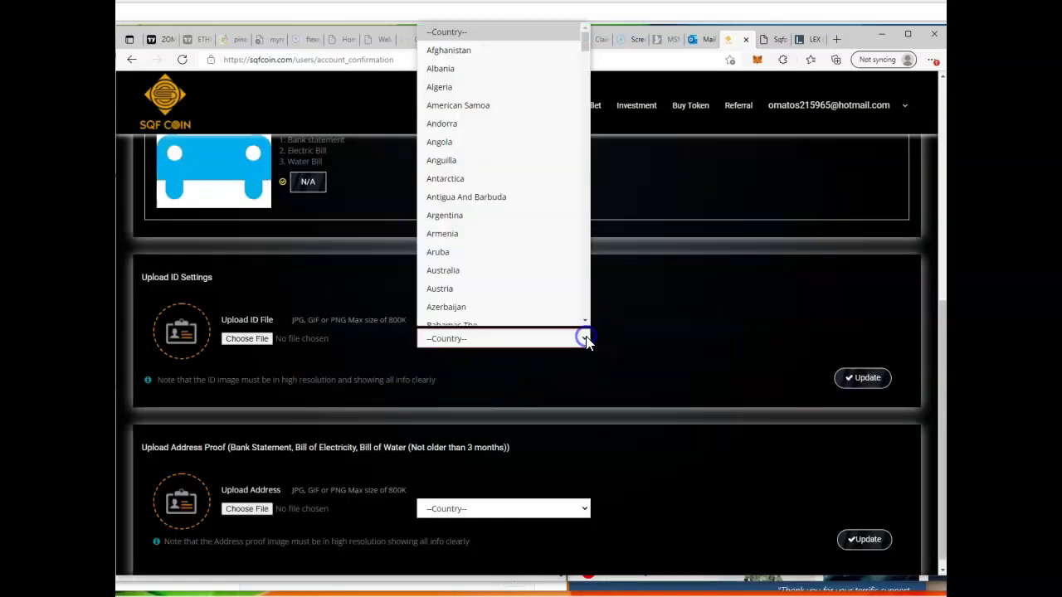
scroll(514, 126, "down", 20)
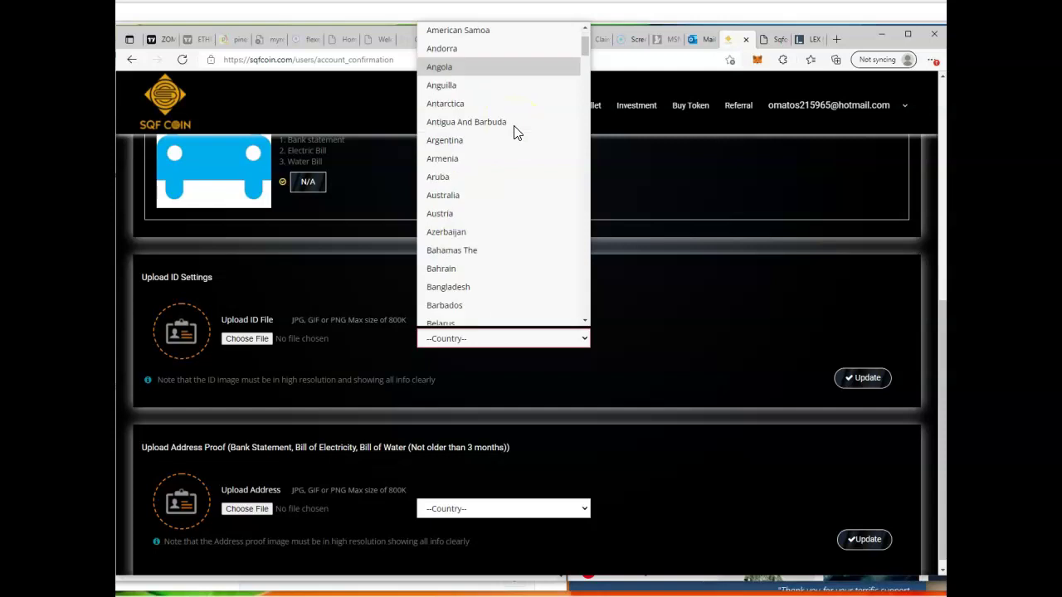
scroll(513, 133, "down", 20)
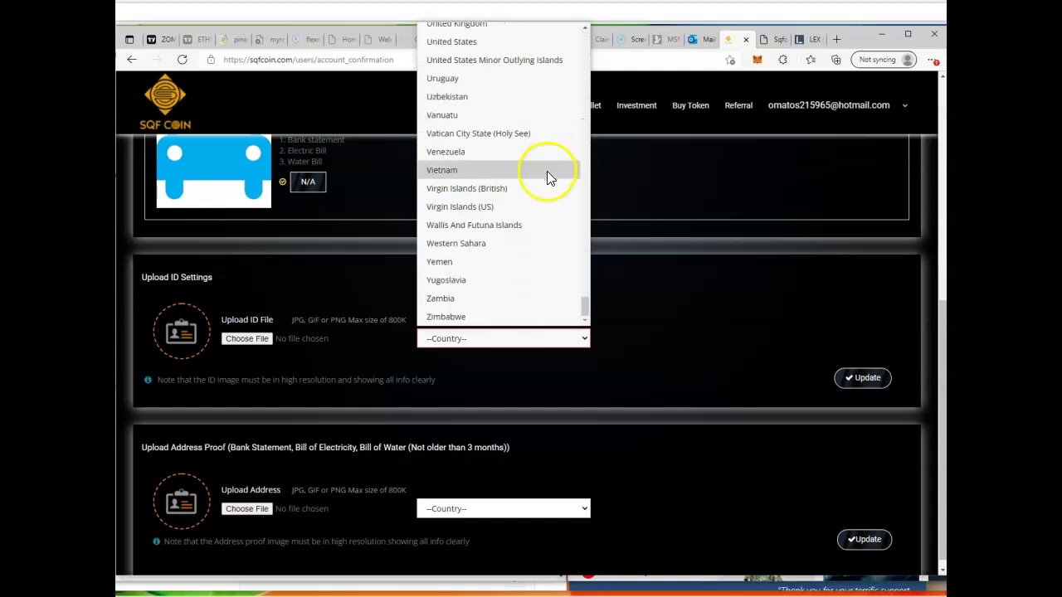
scroll(516, 125, "up", 3)
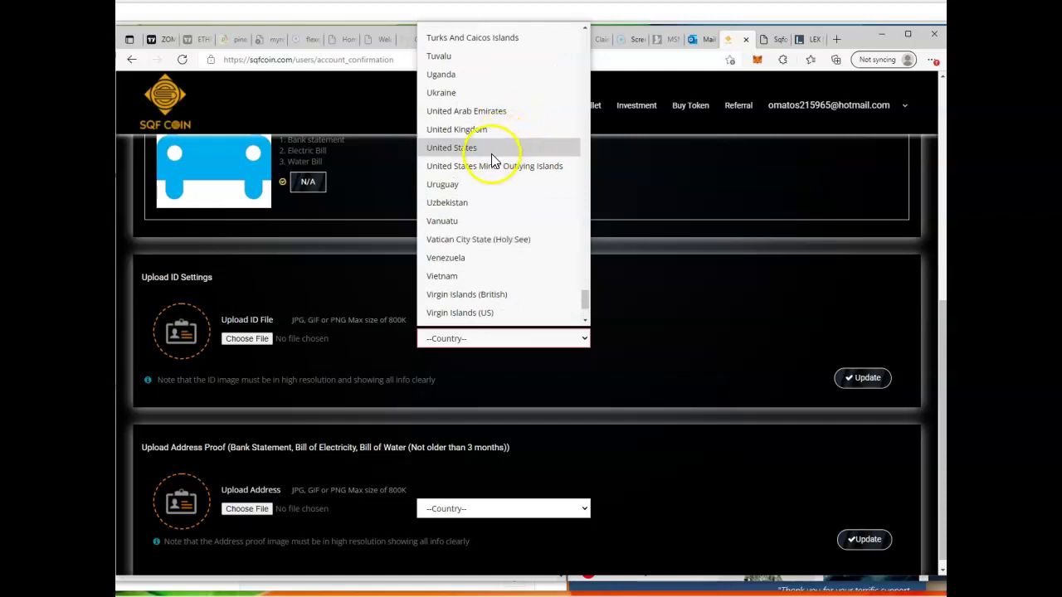
left_click(492, 147)
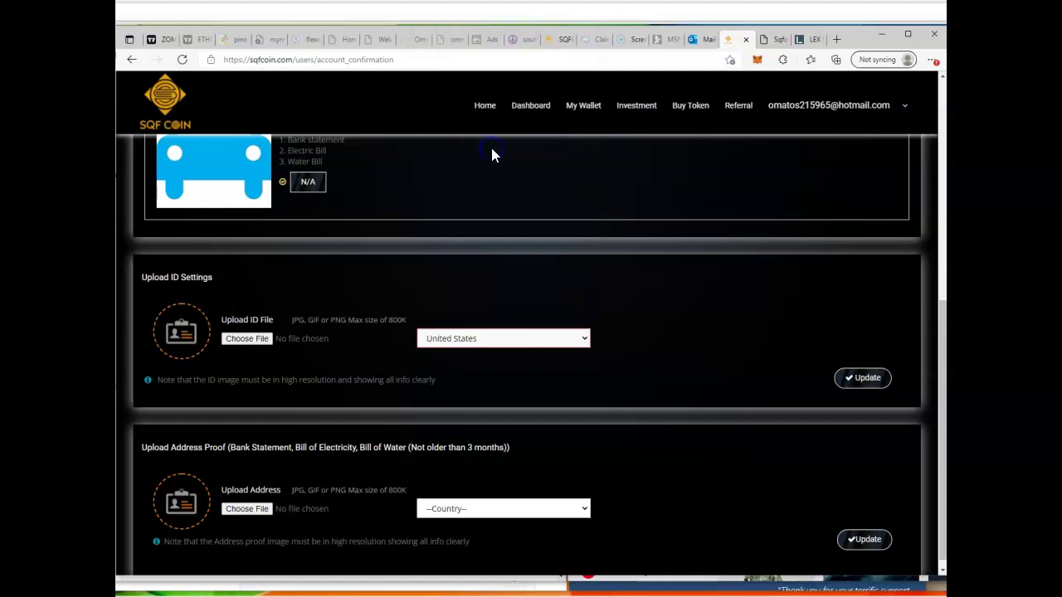
- Choose the IMG_3730 image from the Downloads folder as the ID file and submit the ID update
left_click(255, 344)
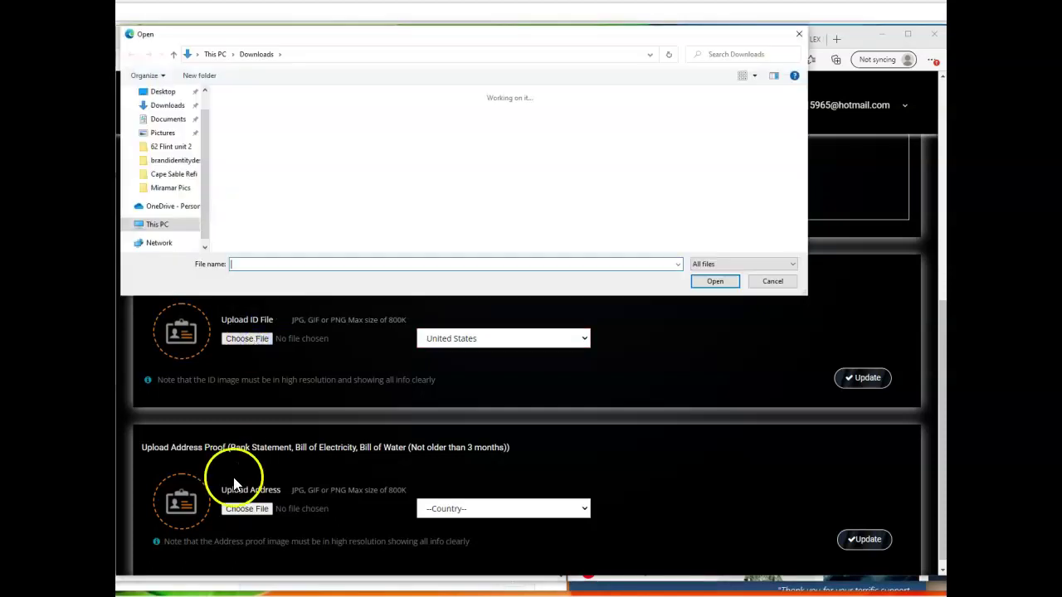
left_click(552, 170)
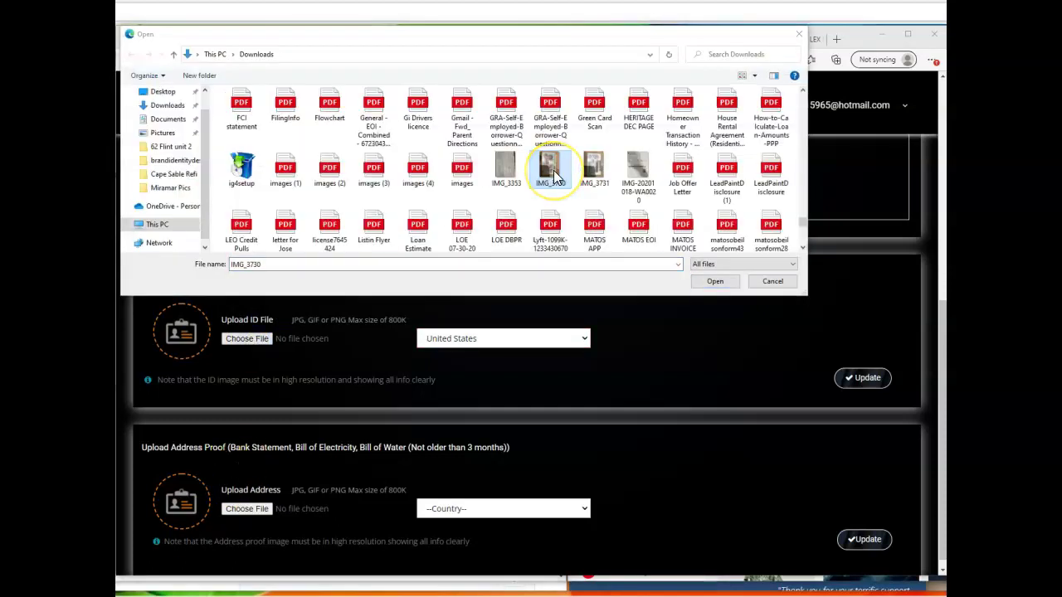
left_click(719, 280)
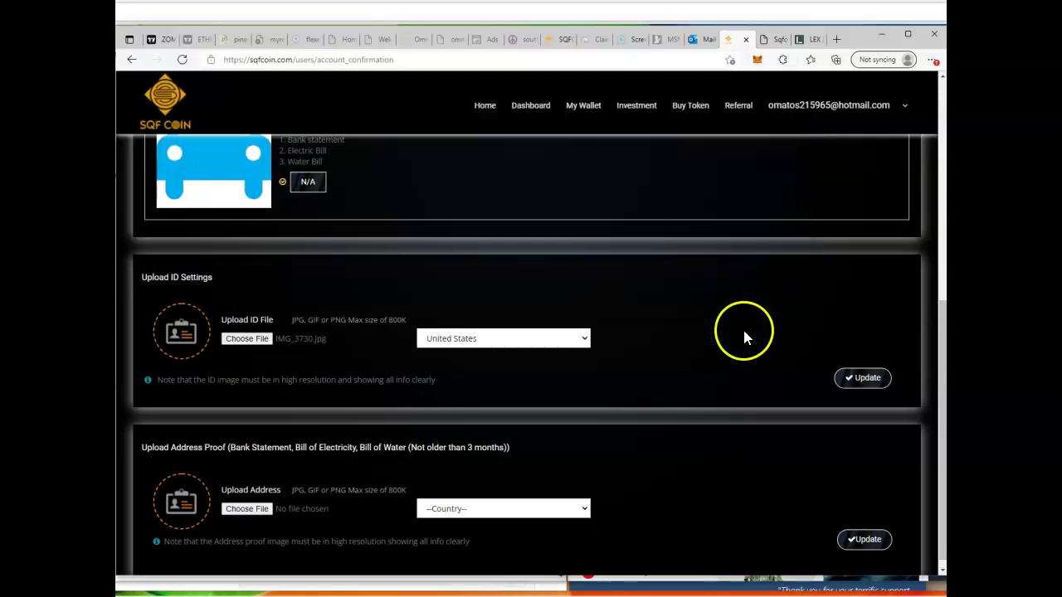
left_click(868, 378)
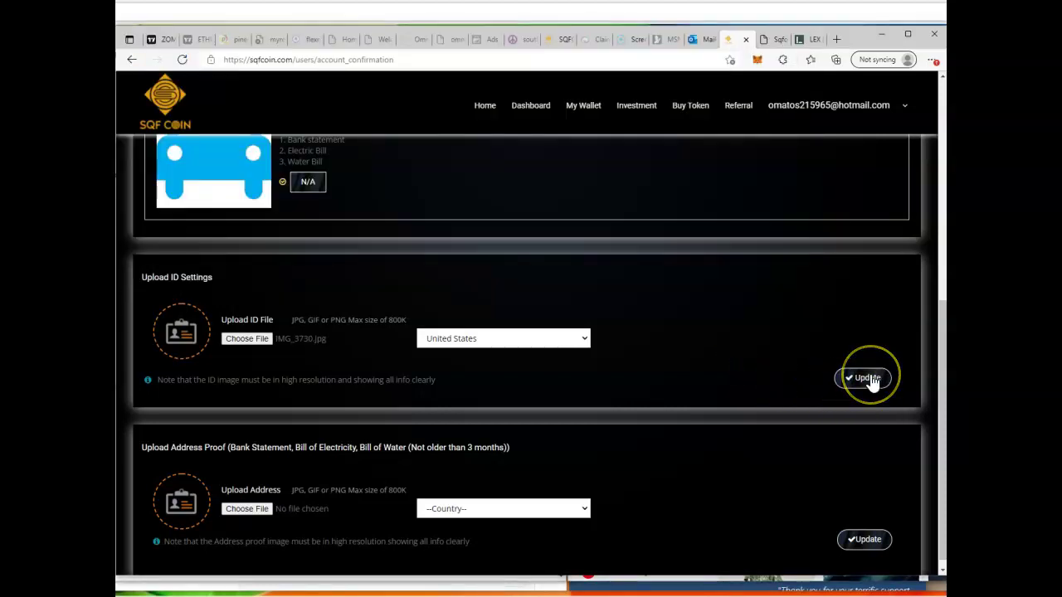
left_click(868, 378)
- Examine the verification status of the email, ID and proof-of-address sections on the account confirmation page
scroll(680, 440, "down", 2)
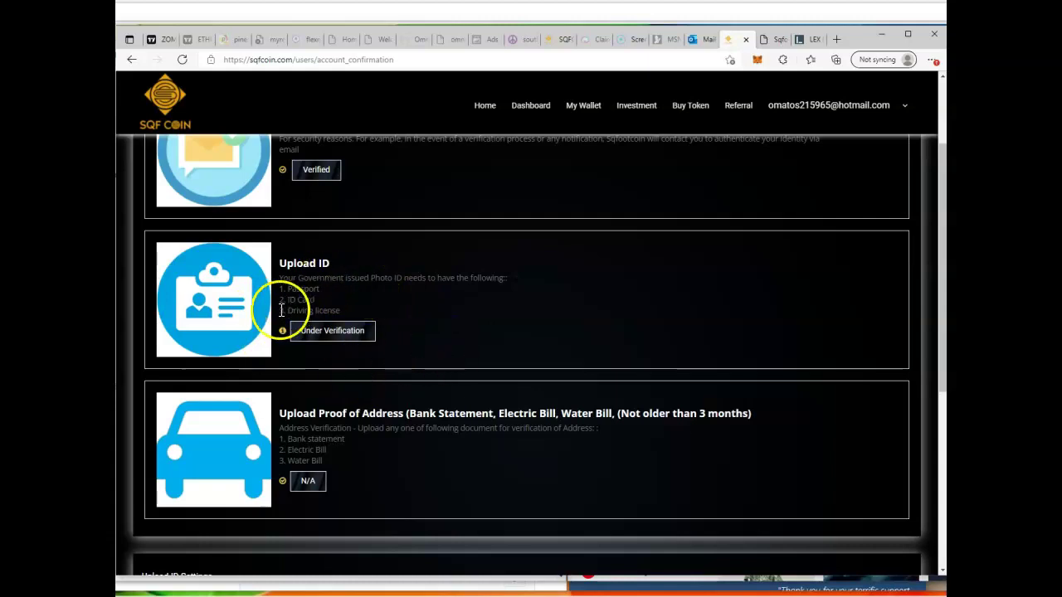
scroll(498, 449, "down", 5)
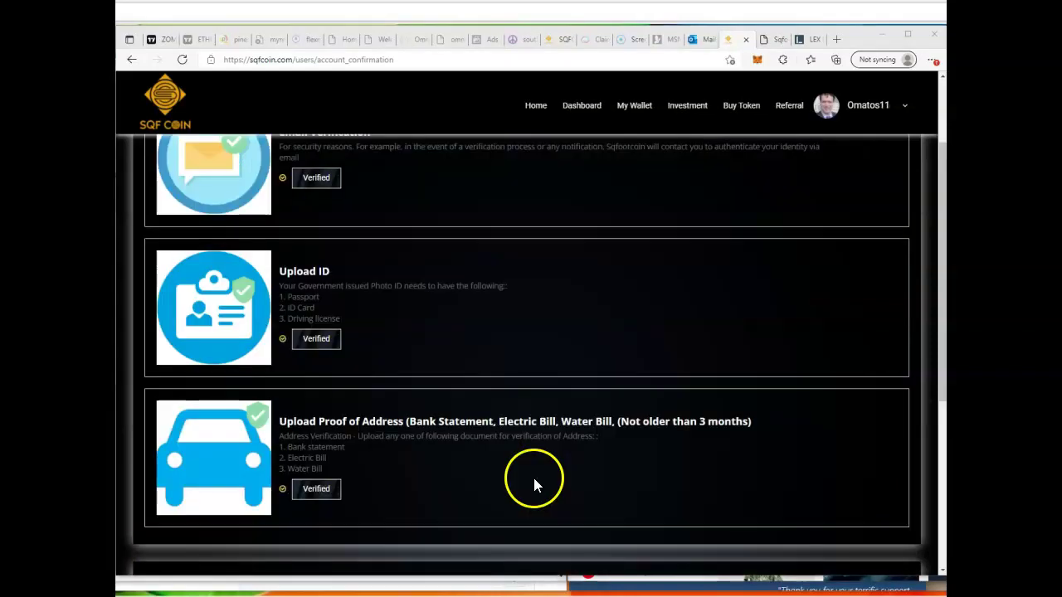
scroll(583, 395, "up", 1)
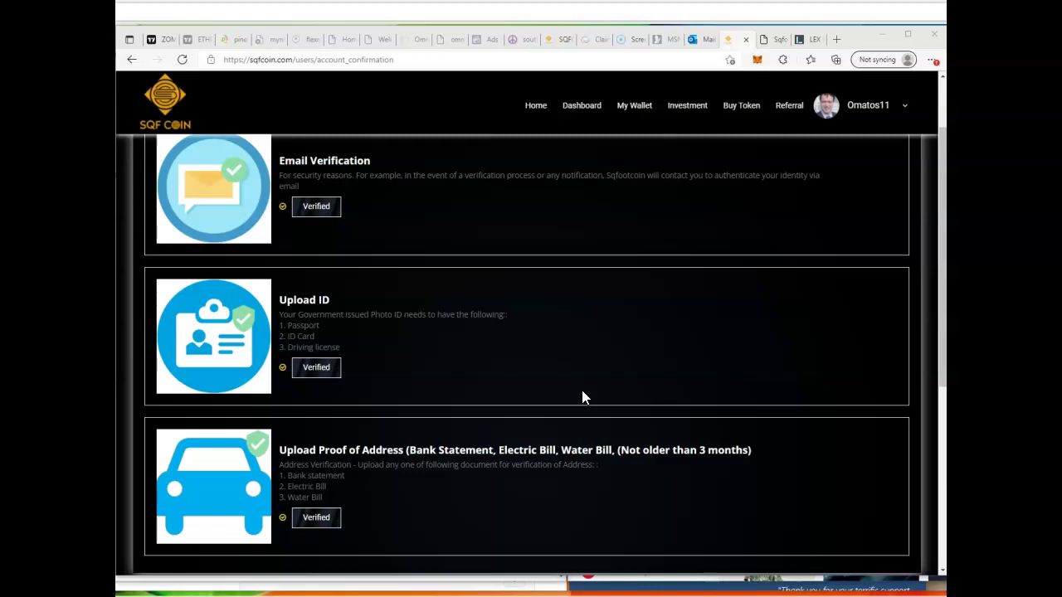
scroll(582, 396, "down", 1)
scroll(581, 397, "up", 2)
scroll(582, 398, "up", 1)
scroll(583, 399, "down", 1)
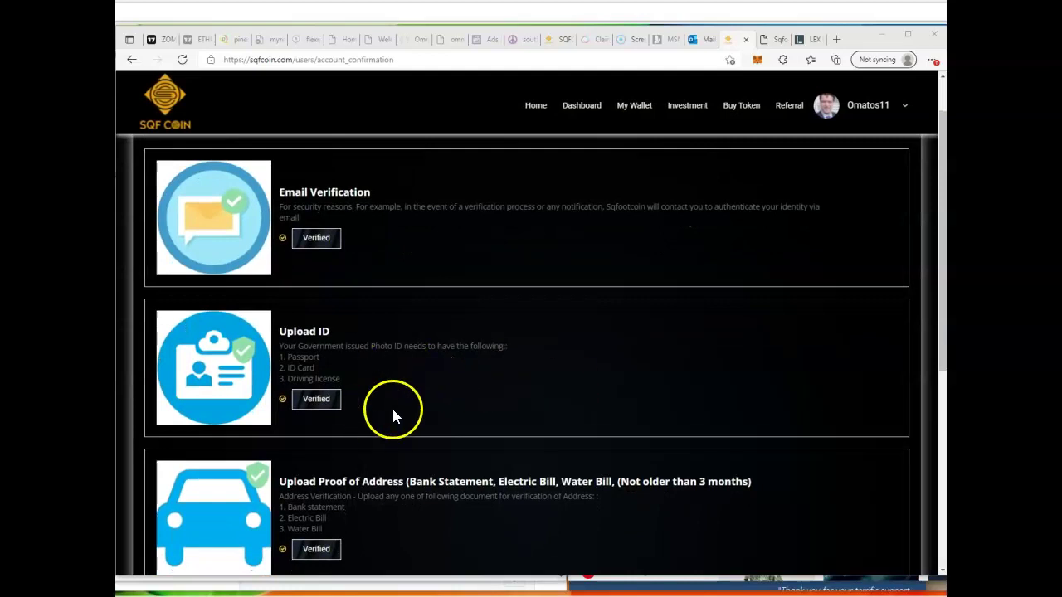
scroll(406, 284, "down", 1)
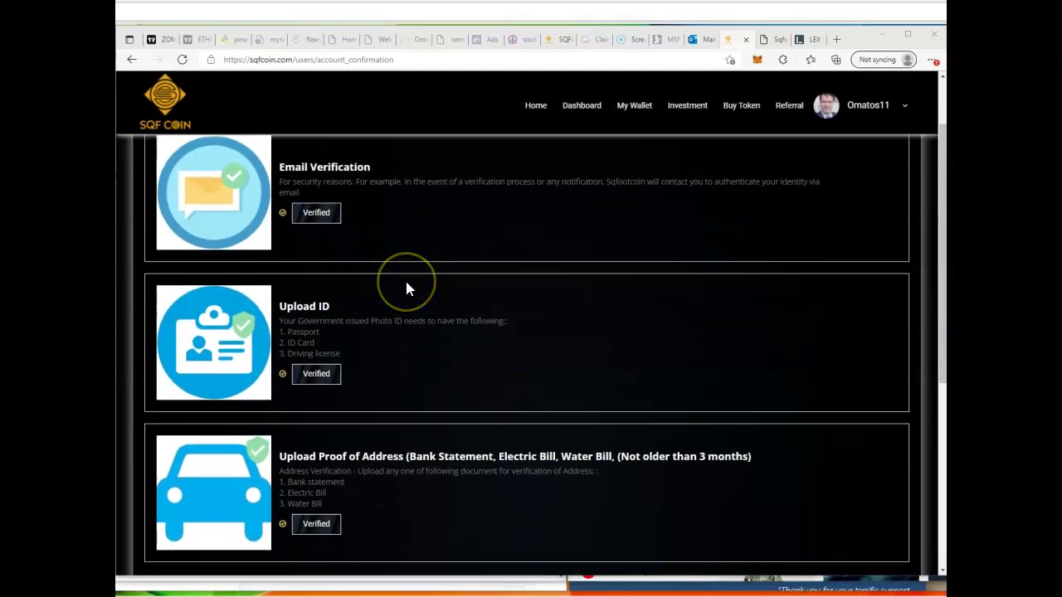
scroll(412, 358, "down", 1)
scroll(412, 357, "down", 1)
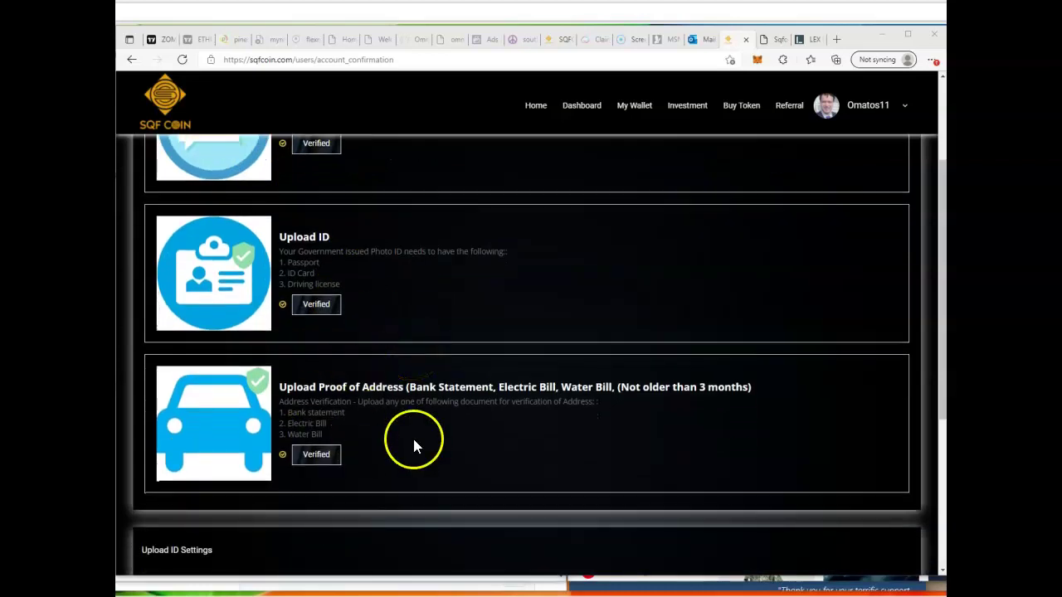
scroll(415, 446, "down", 2)
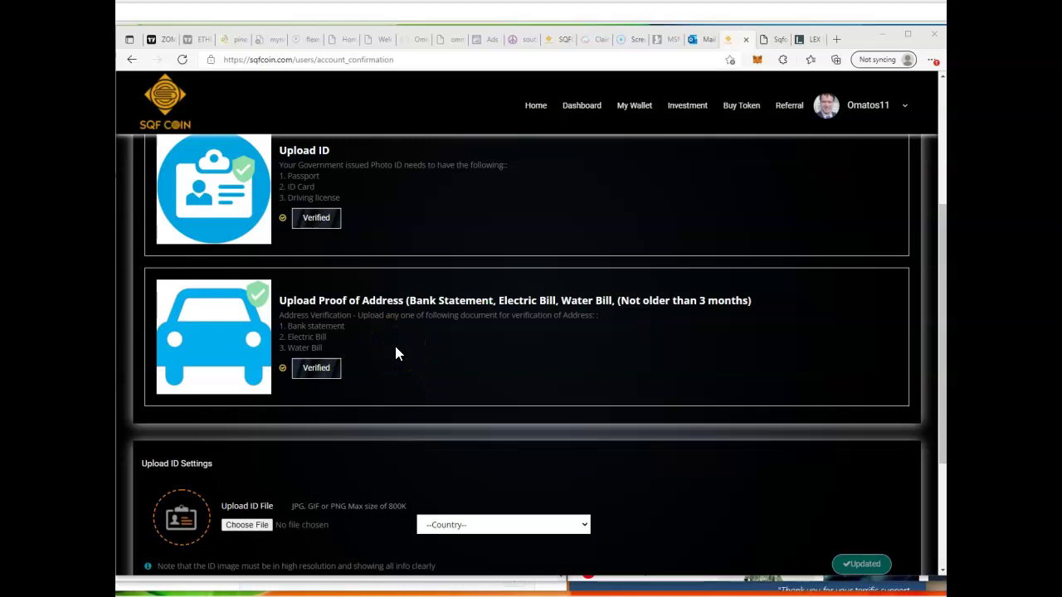
scroll(396, 352, "down", 2)
scroll(396, 349, "up", 5)
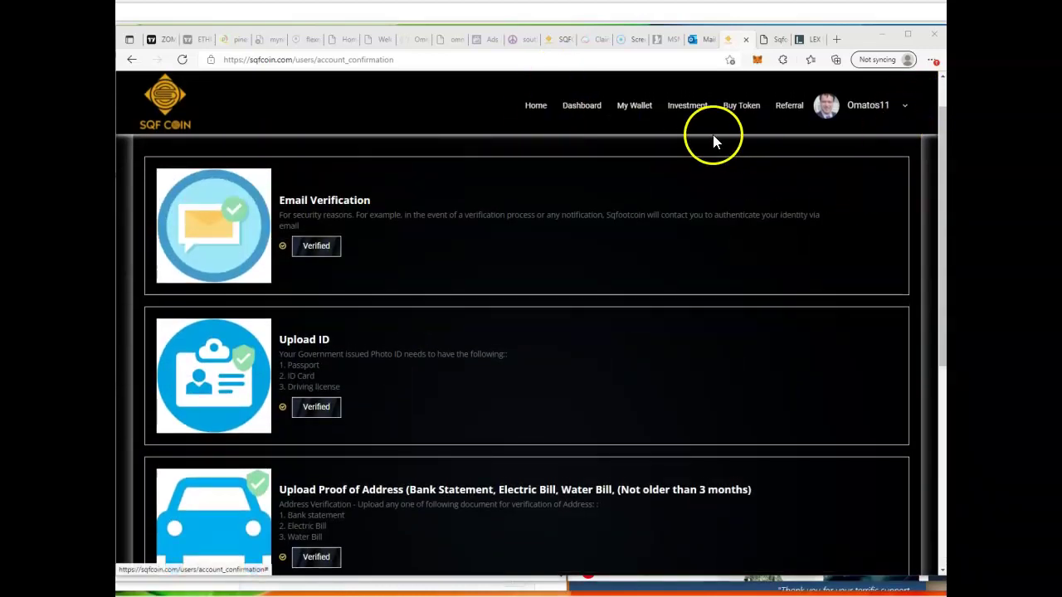
- Open the account's wallet page showing the Sqfcoin wallet and its transactions
left_click(640, 106)
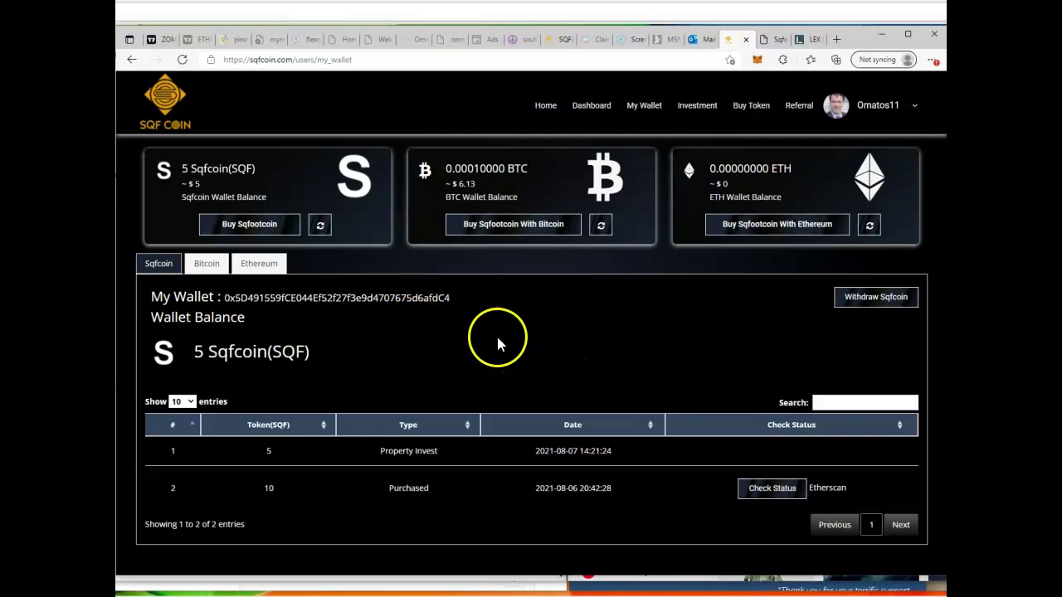
left_click(691, 311)
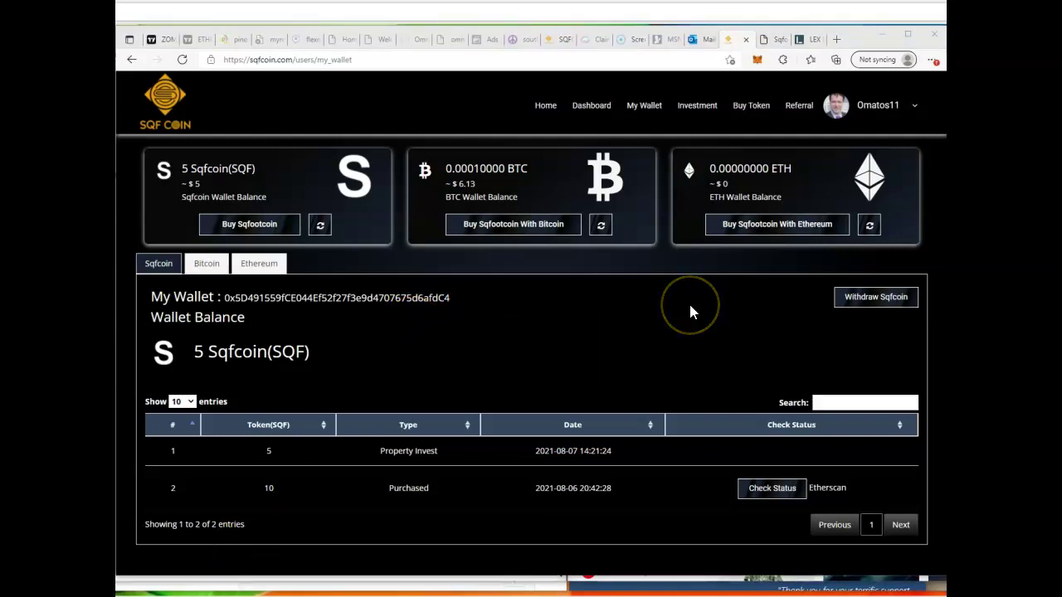